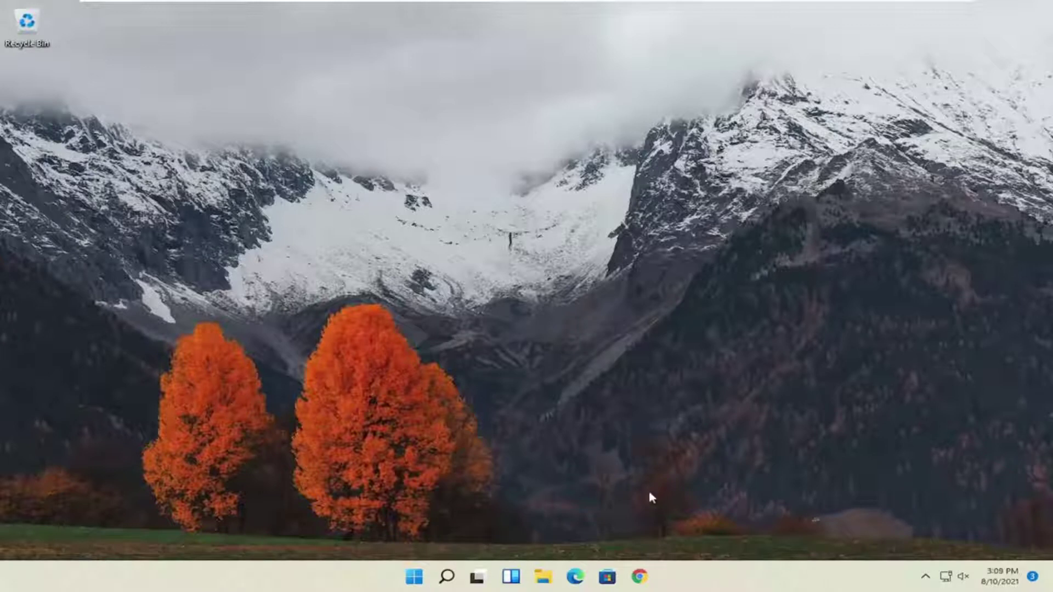
Launch Google Chrome and open the Reset and clean up section of its settings
click(641, 579)
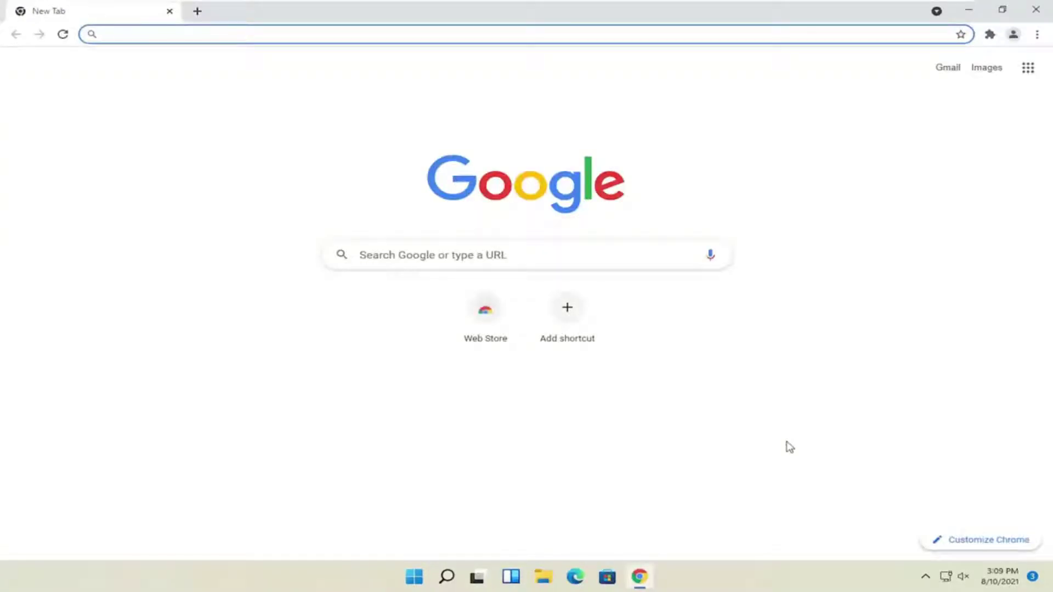
click(1037, 37)
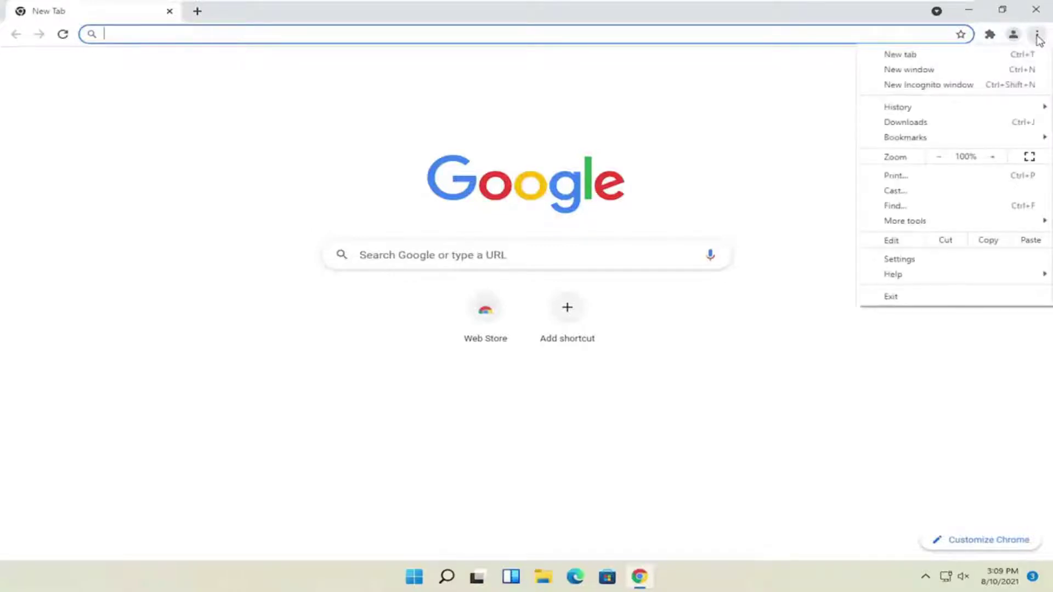
click(901, 261)
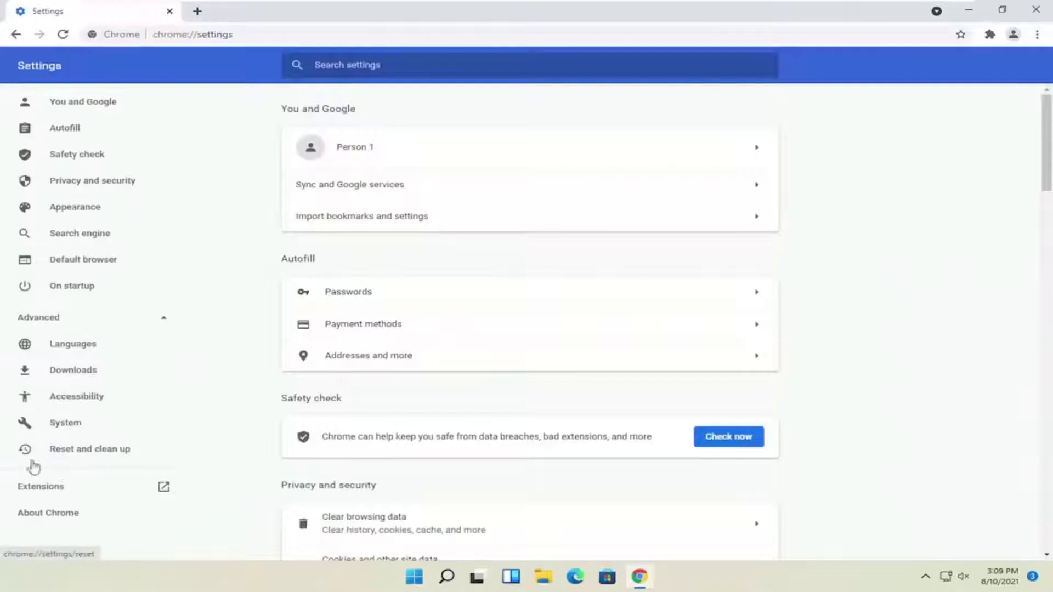
click(68, 458)
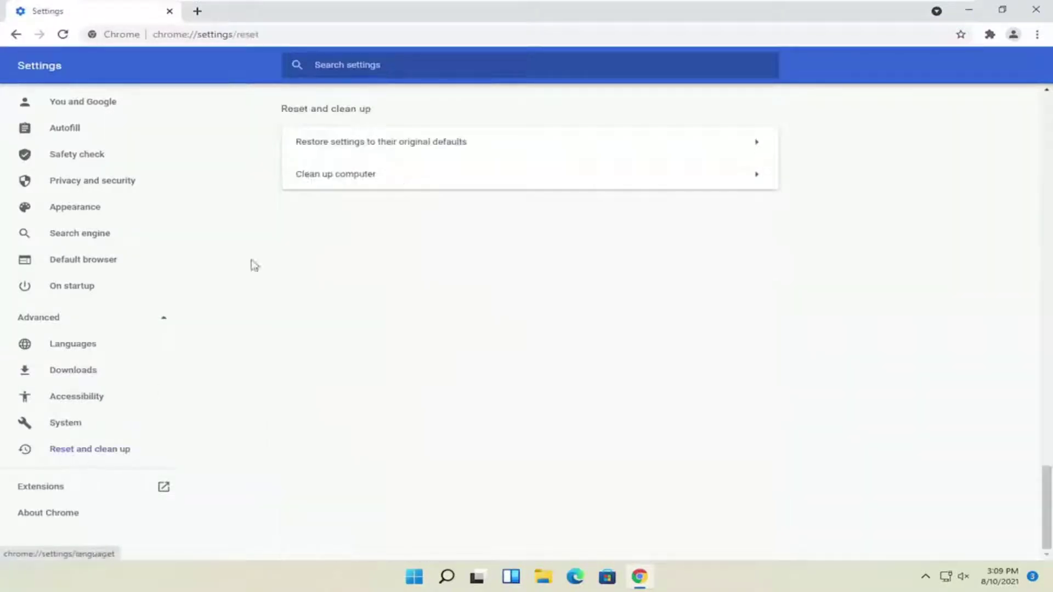
Restore Chrome's settings to their original defaults with reporting of current settings turned off, and close the browser
click(438, 143)
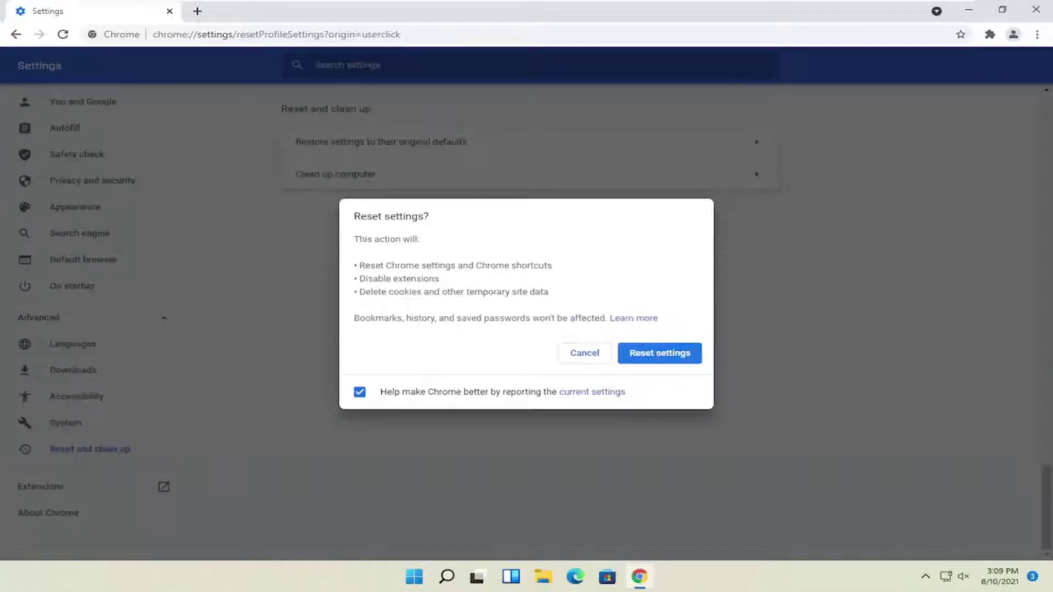
click(362, 393)
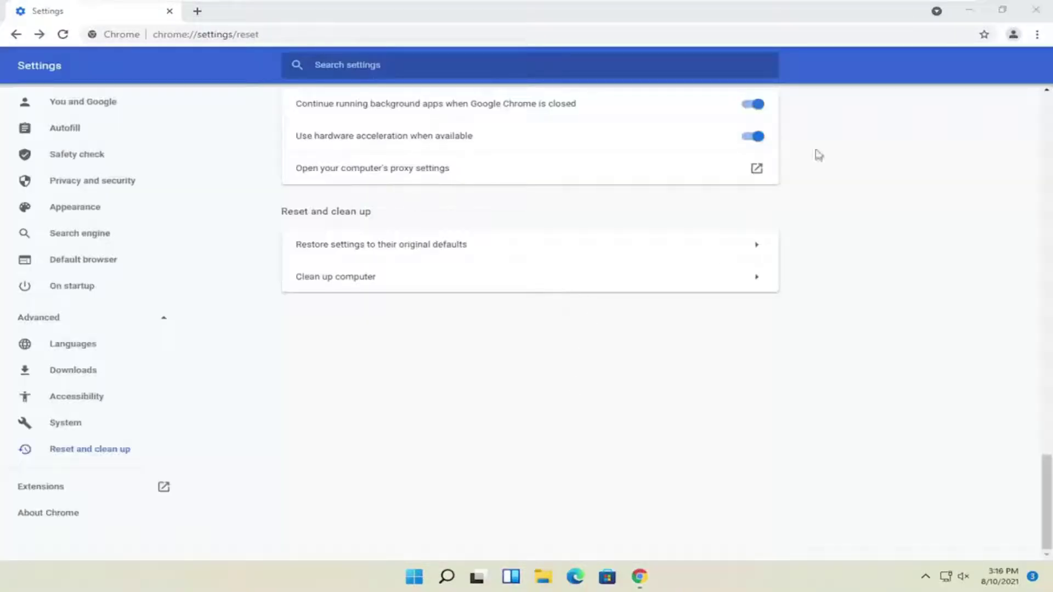
click(1035, 11)
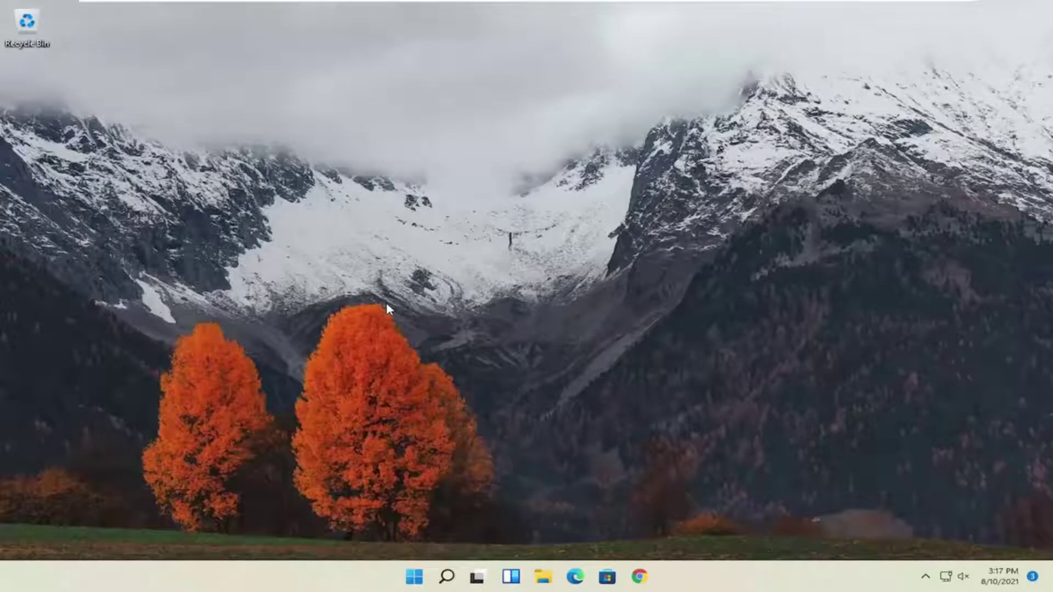
Search Windows for "control panel", open Control Panel and set its view to Large icons
click(447, 577)
text(con)
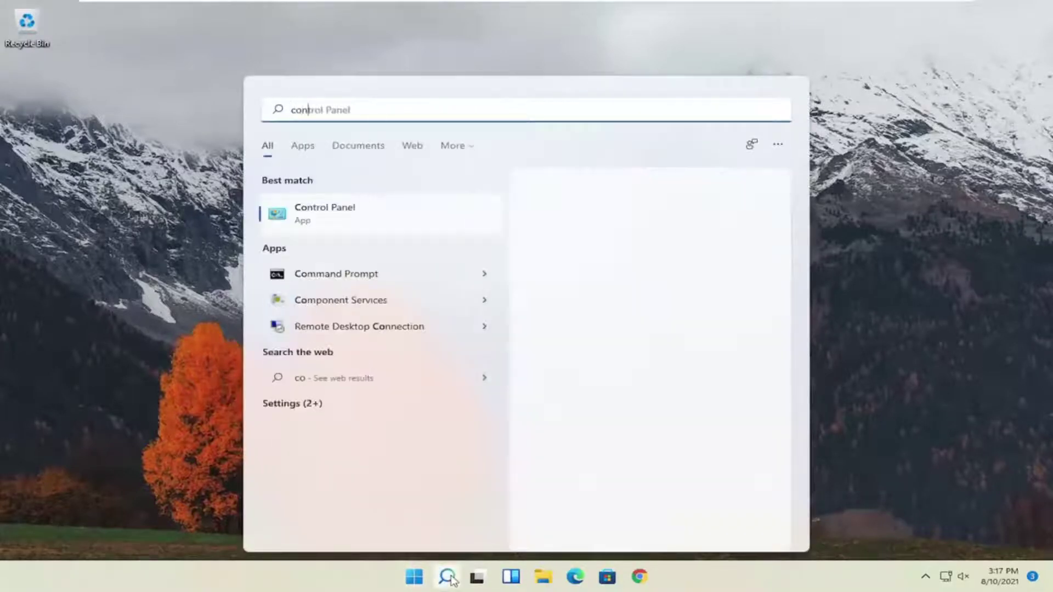
text(trol panel)
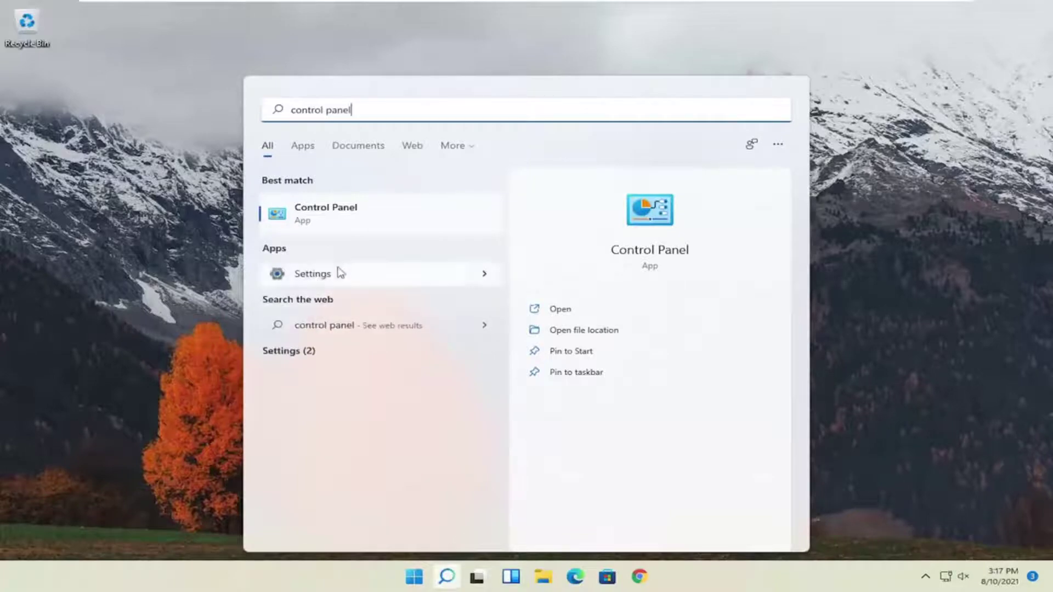
click(338, 220)
click(878, 170)
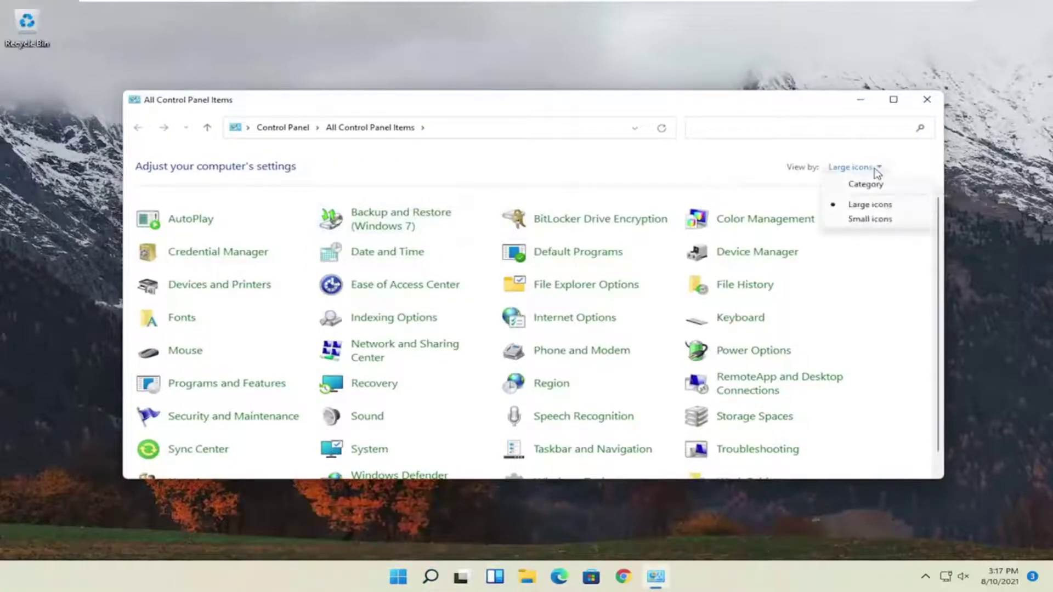
click(877, 205)
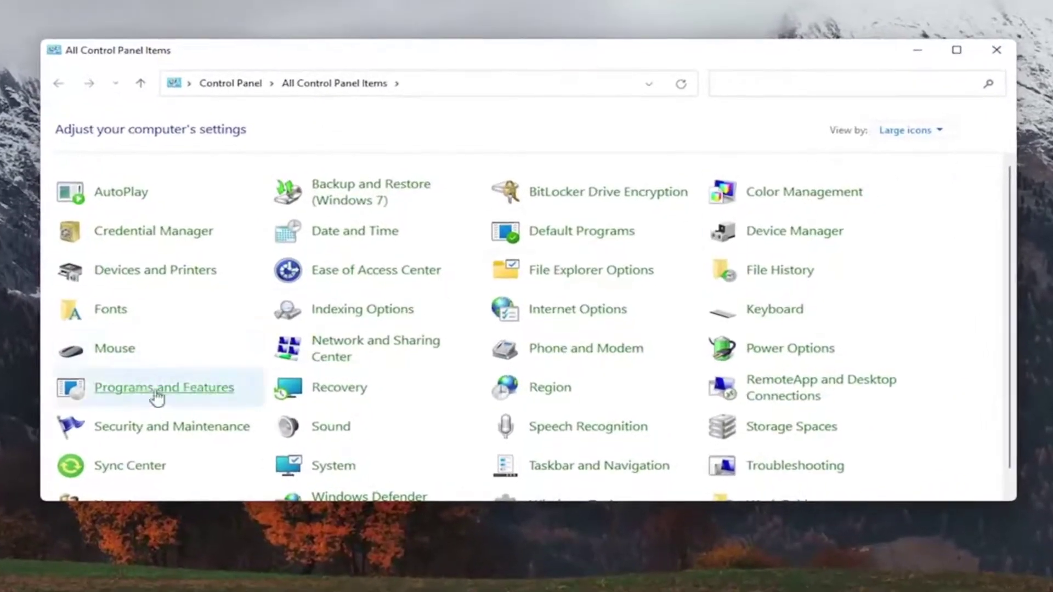
Start uninstalling Google Chrome from Programs and Features and allow the uninstaller to make changes to the device
click(187, 392)
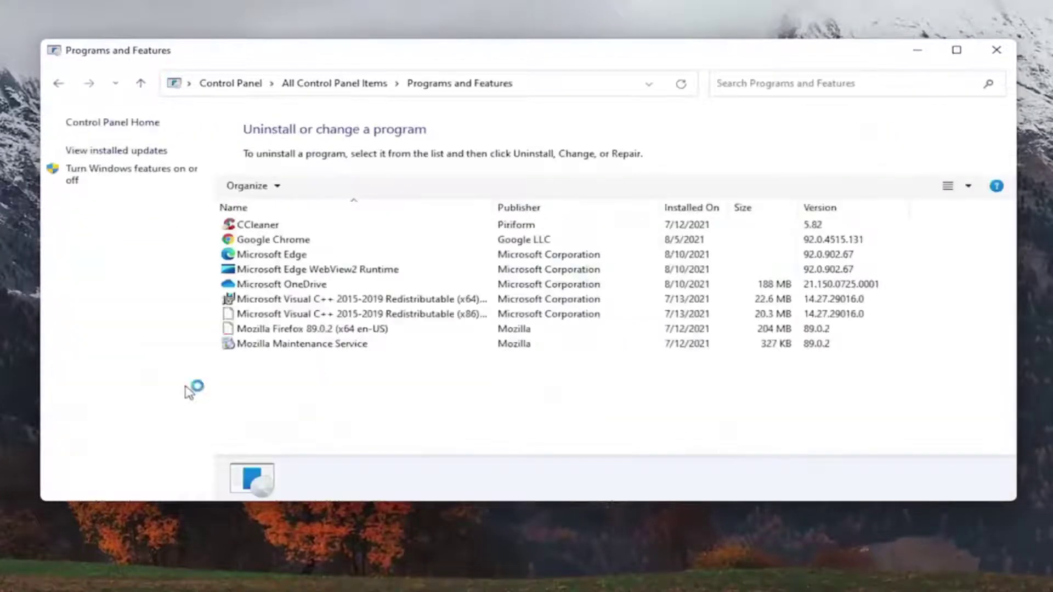
click(280, 243)
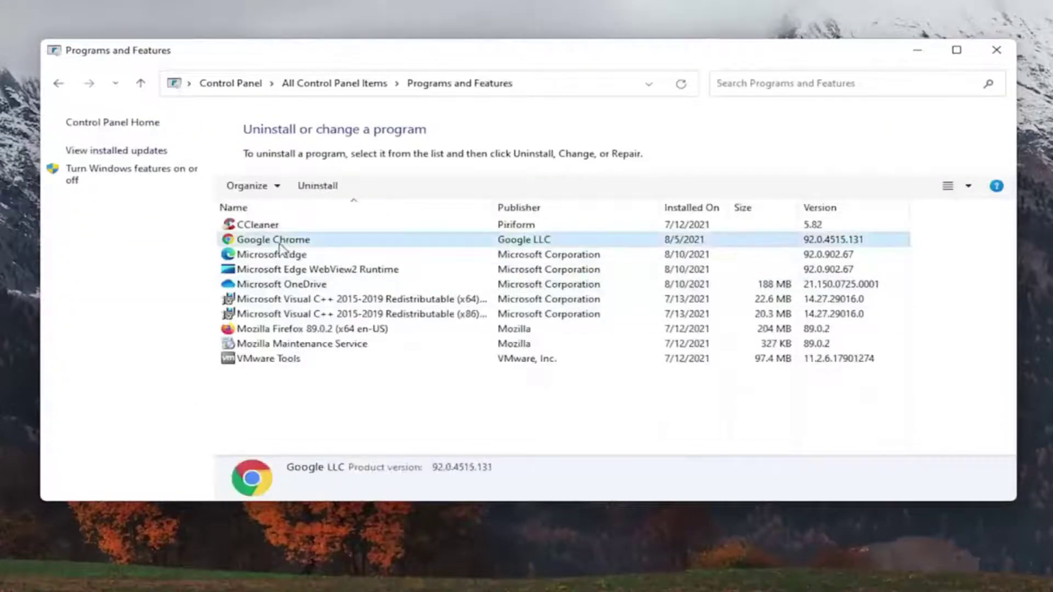
click(310, 186)
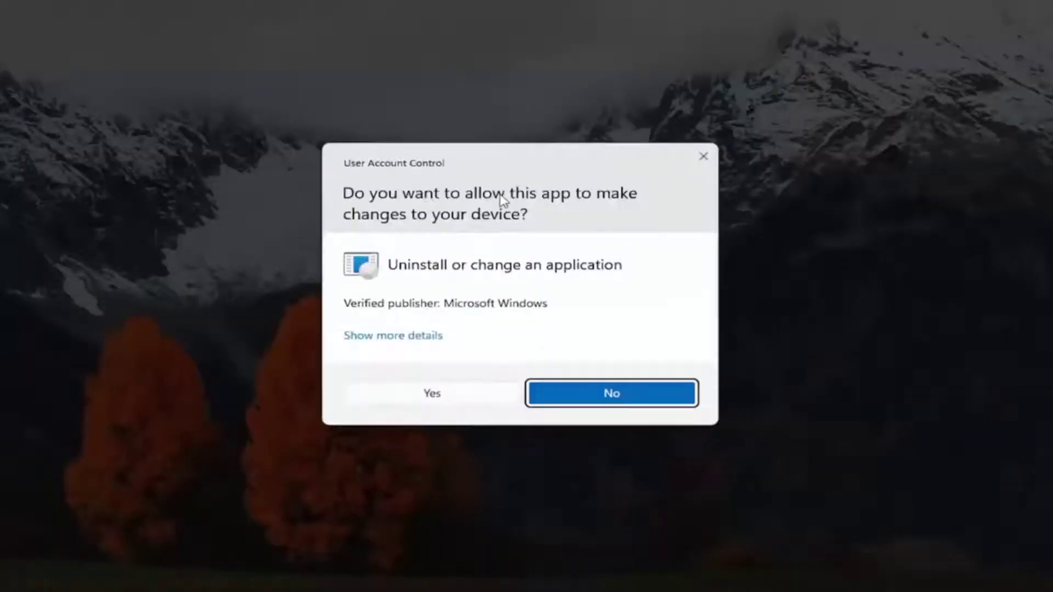
click(412, 399)
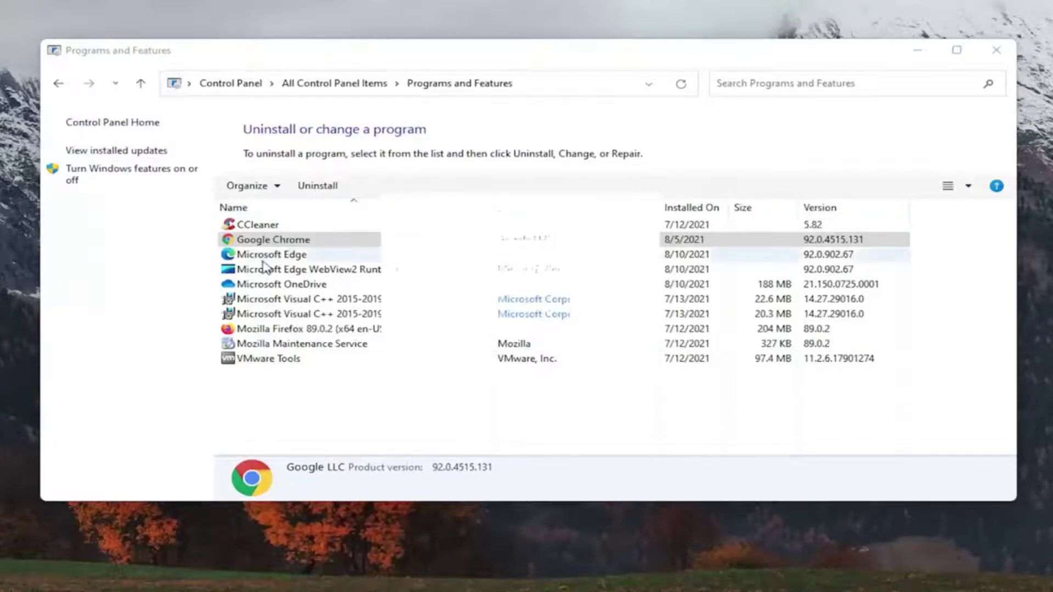
click(273, 239)
click(321, 186)
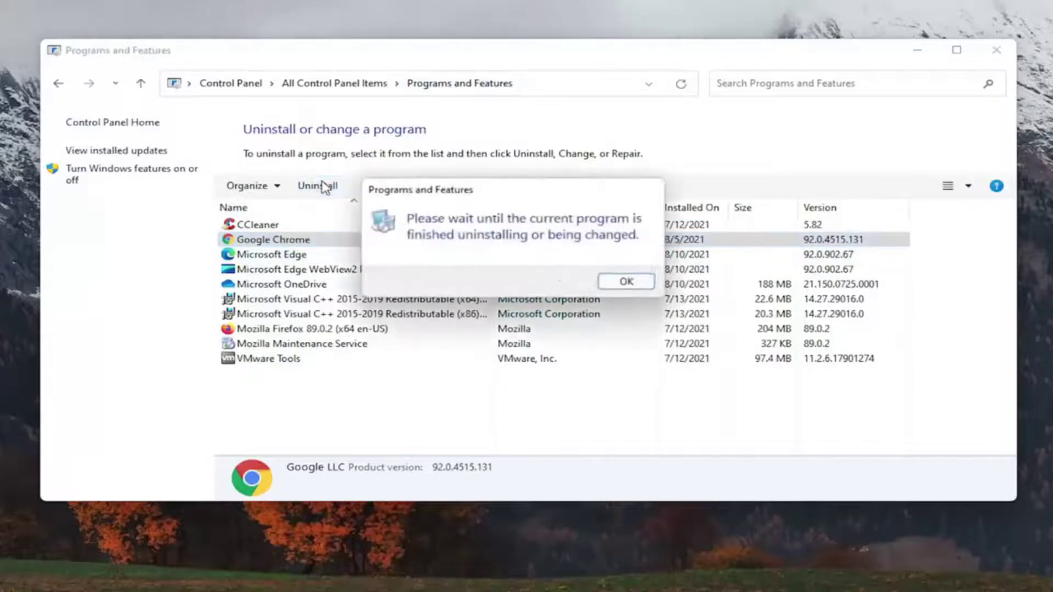
click(627, 282)
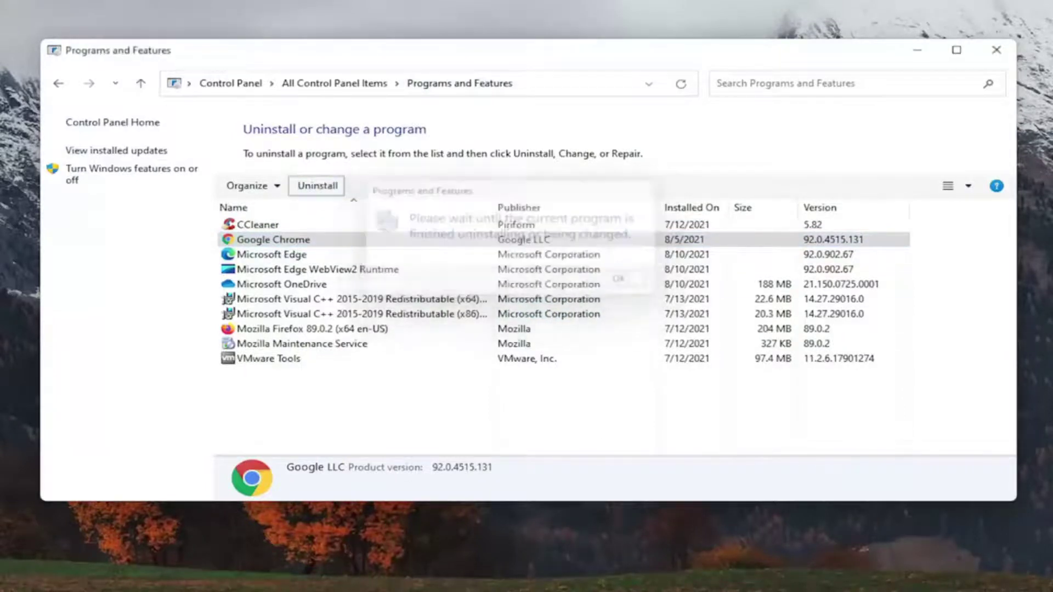
Confirm the Google Chrome uninstall in the dialog hidden behind Programs and Features, and close the Programs and Features window
drag(616, 42, 658, 311)
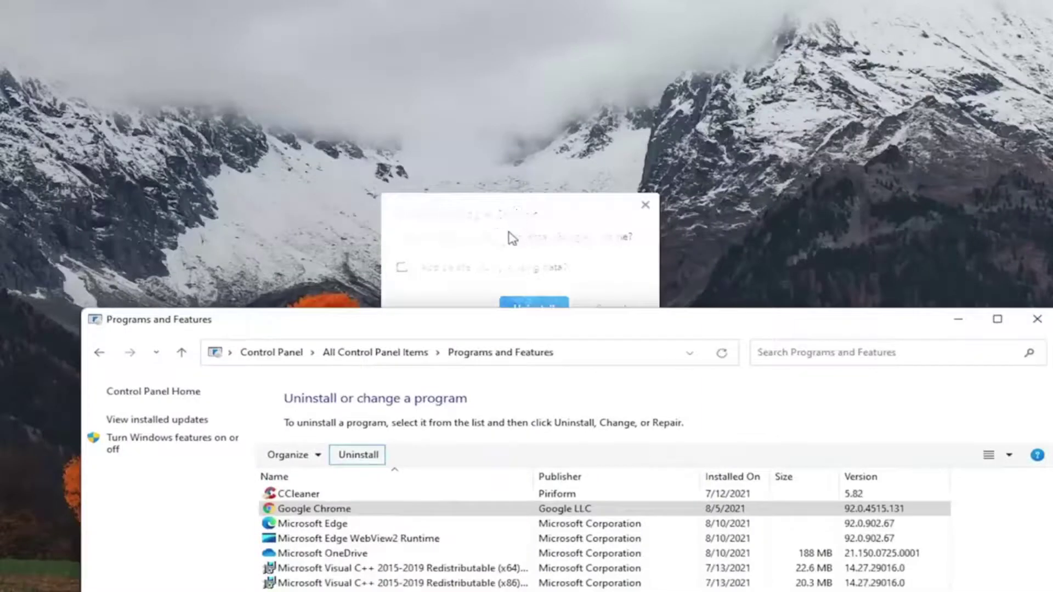
click(534, 302)
drag(531, 317, 504, 61)
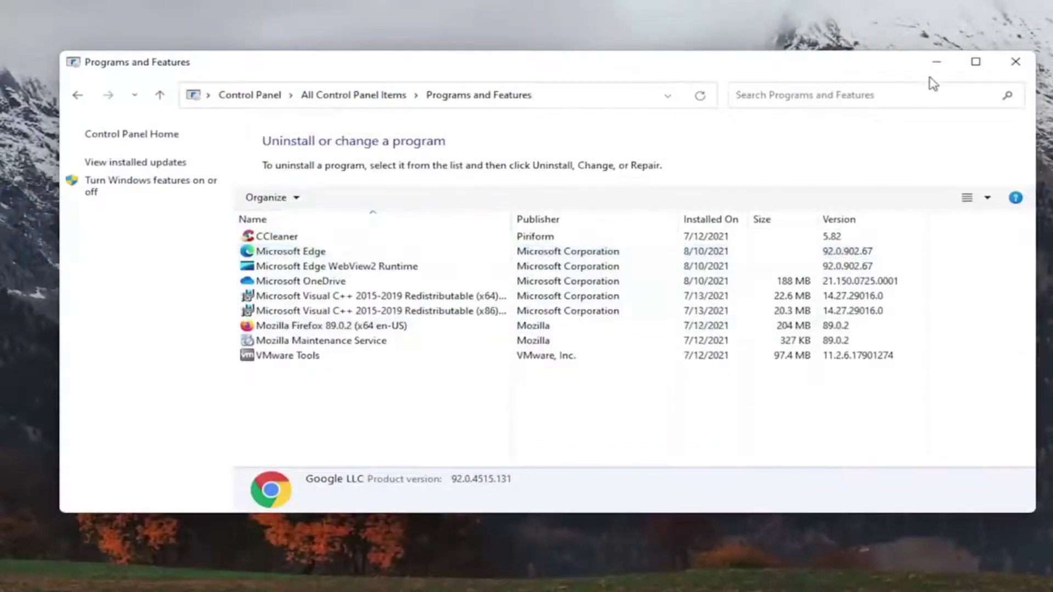
click(1009, 64)
Restart the computer
right_click(425, 584)
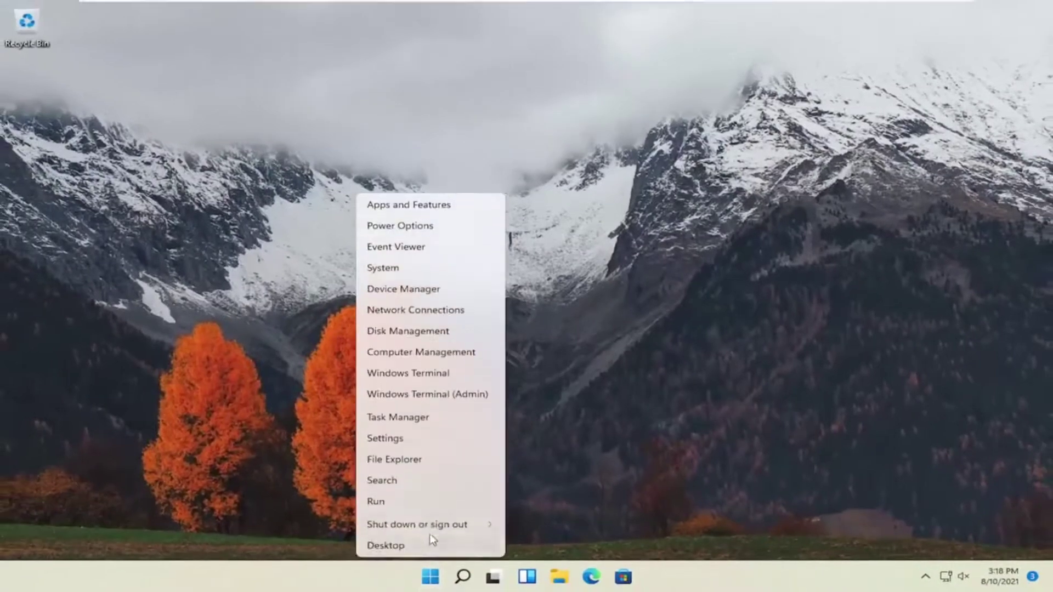
mouse_move(478, 523)
click(525, 550)
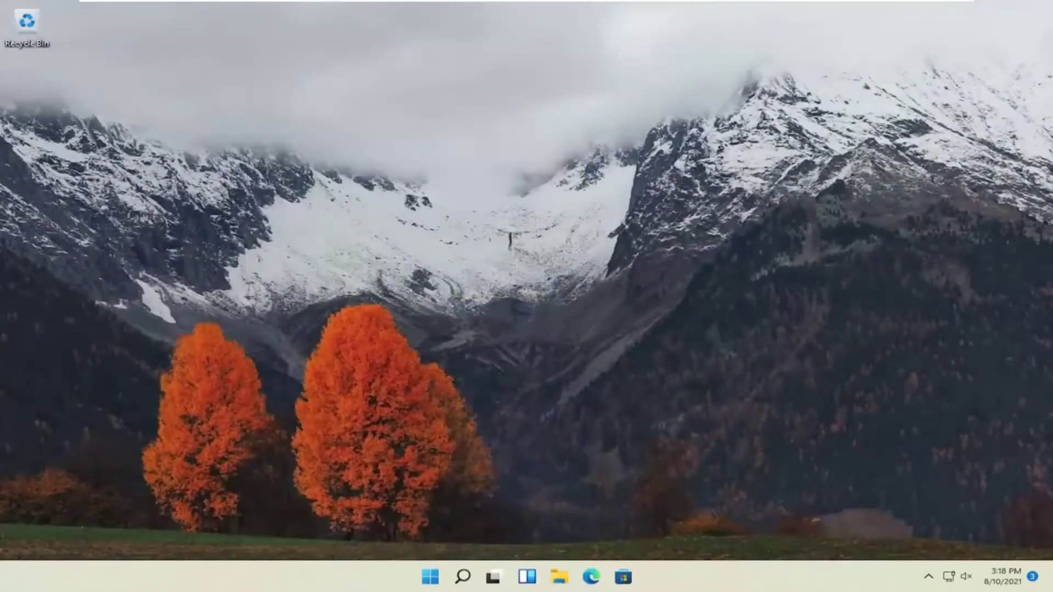
In Microsoft Edge, search the web for "google chrome" and open Google's official Chrome download page
click(591, 576)
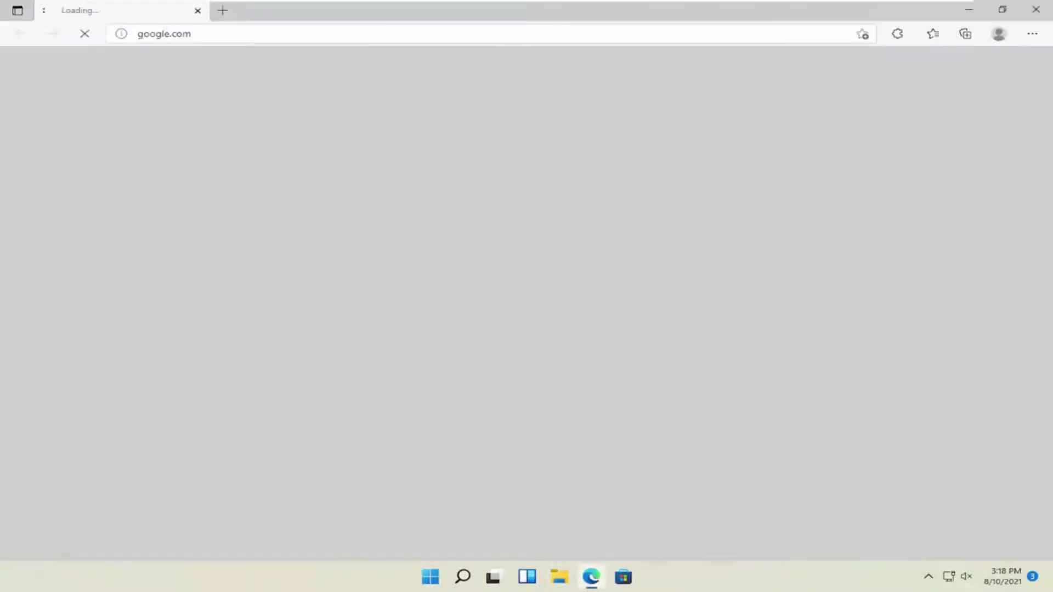
click(222, 38)
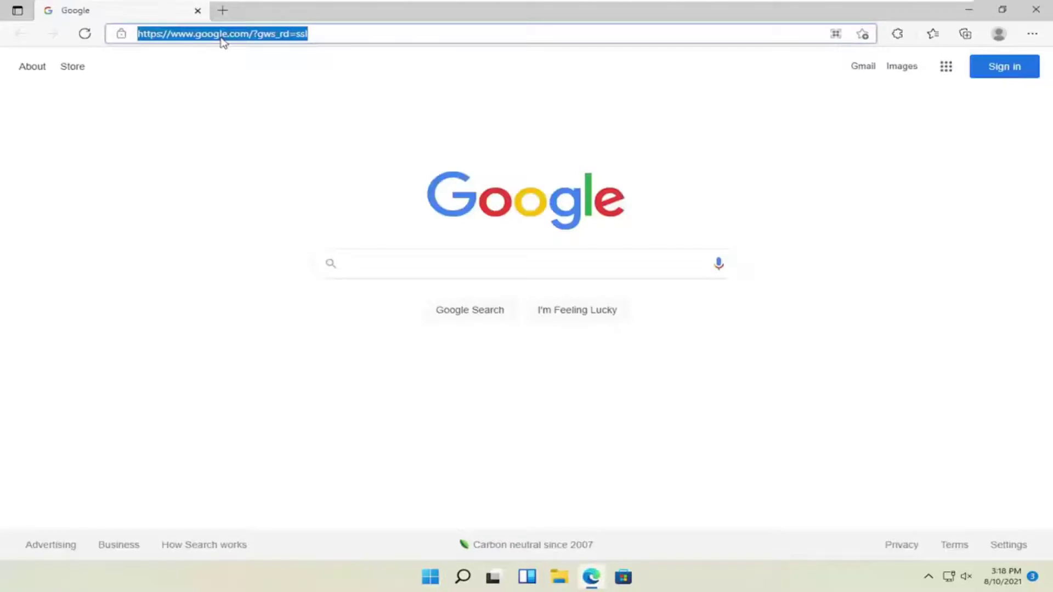
text(google chrome)
key(Return)
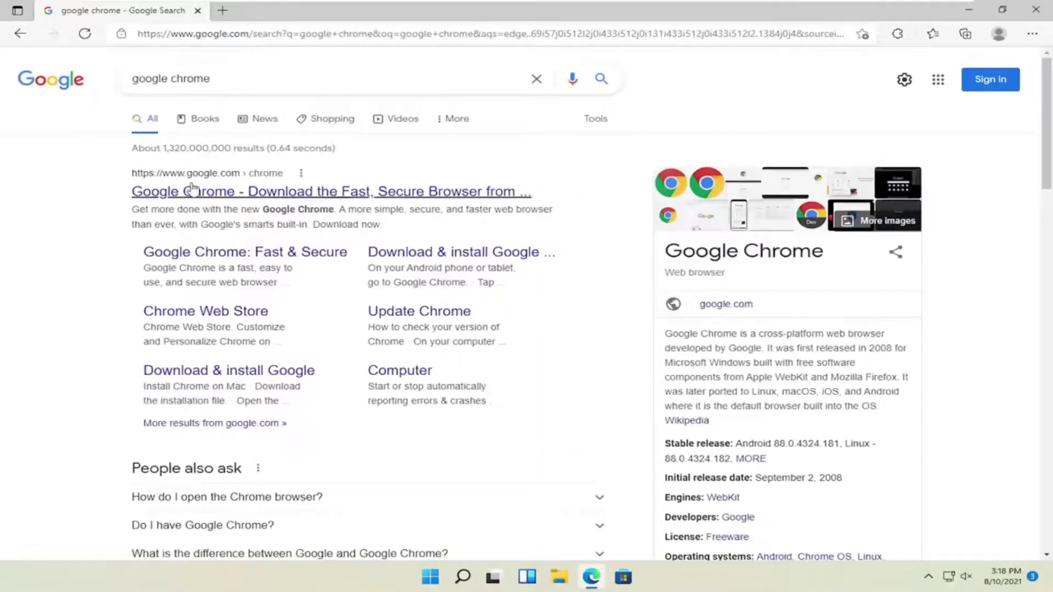
click(219, 193)
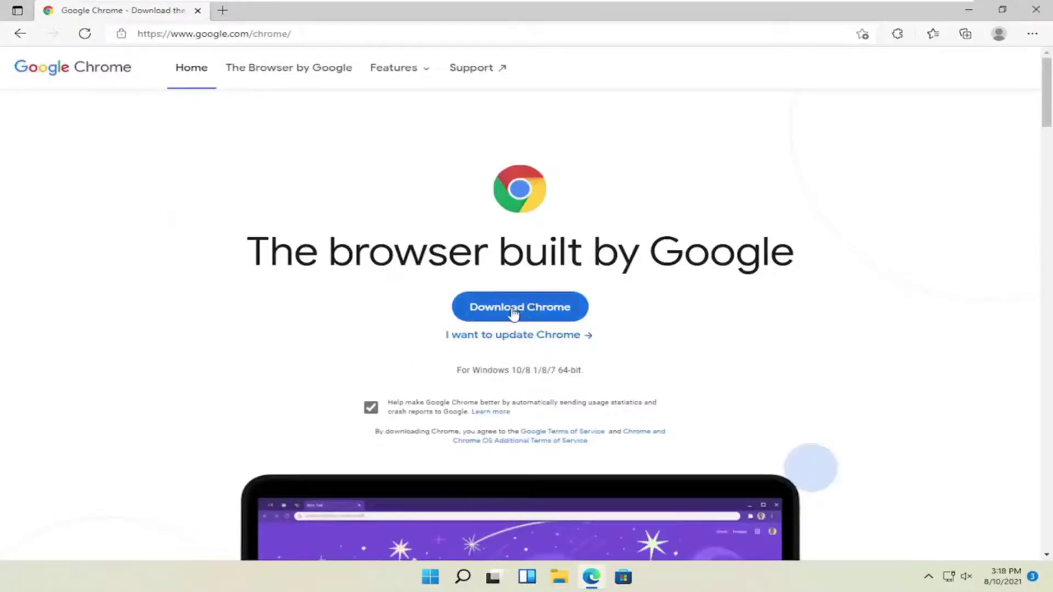
Download Chrome with usage statistics and crash reports turned off, and run ChromeSetup (1).exe with permission to make changes
click(371, 408)
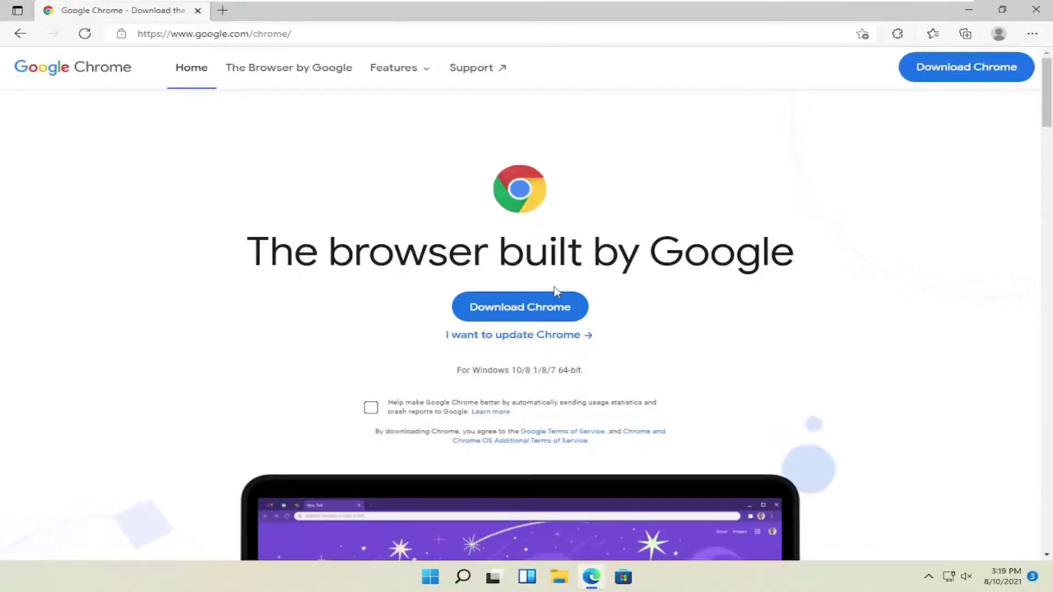
click(516, 313)
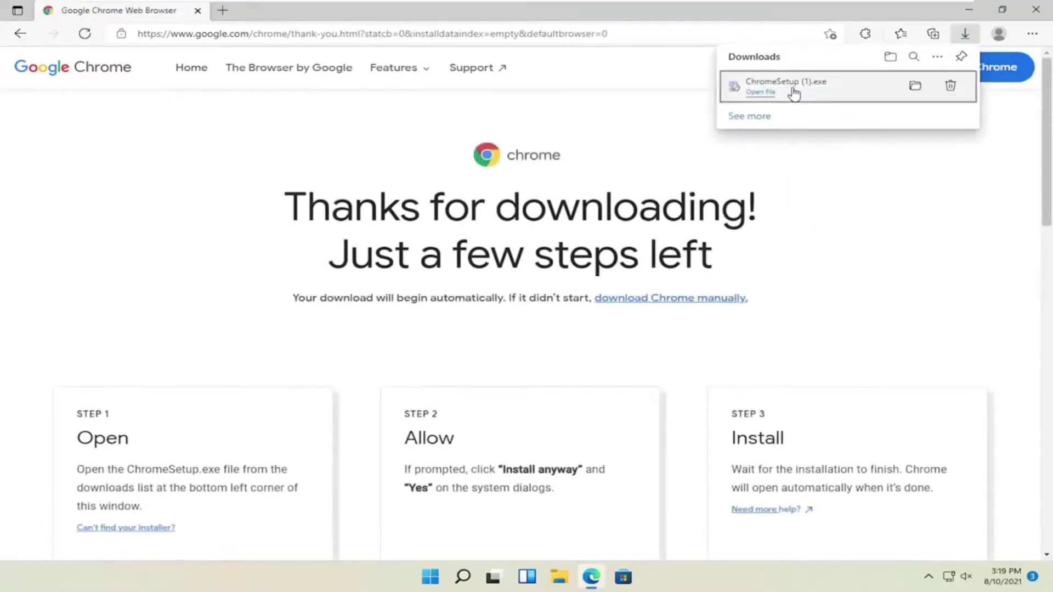
click(761, 92)
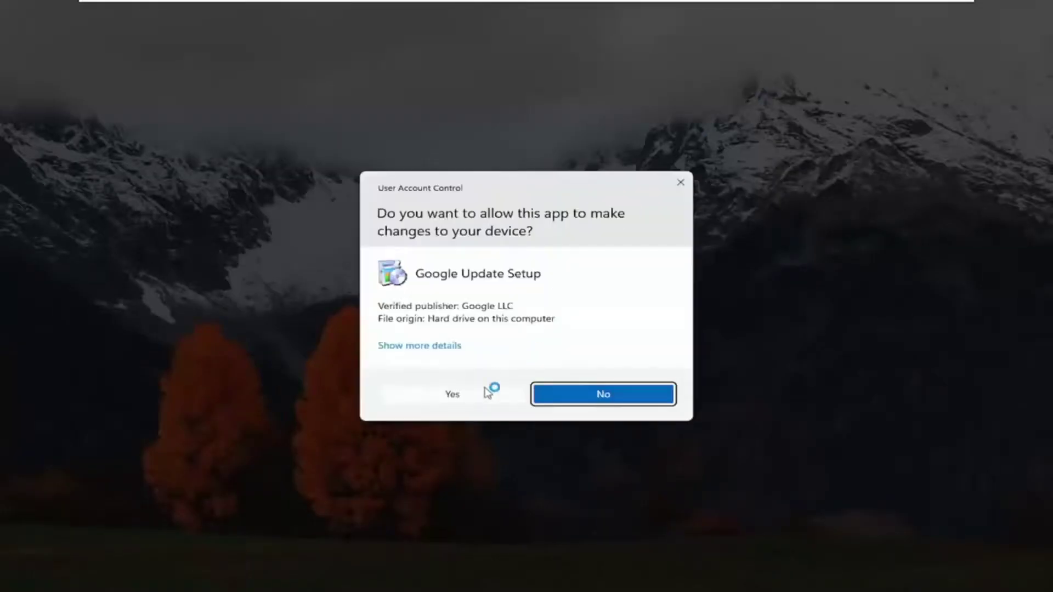
click(453, 394)
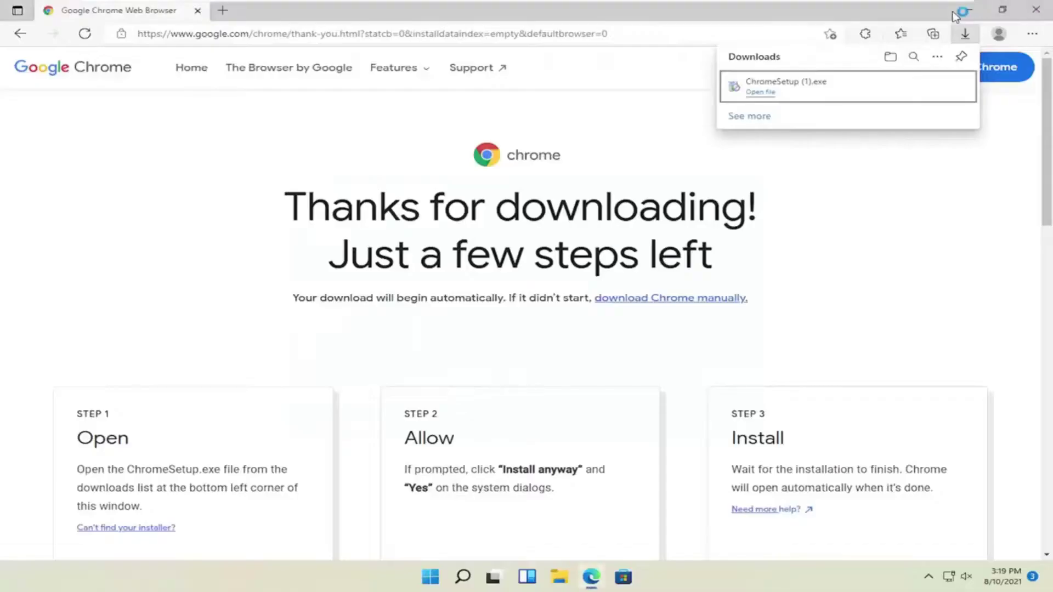
Minimise Edge and close all its windows while the Chrome installer runs
click(966, 10)
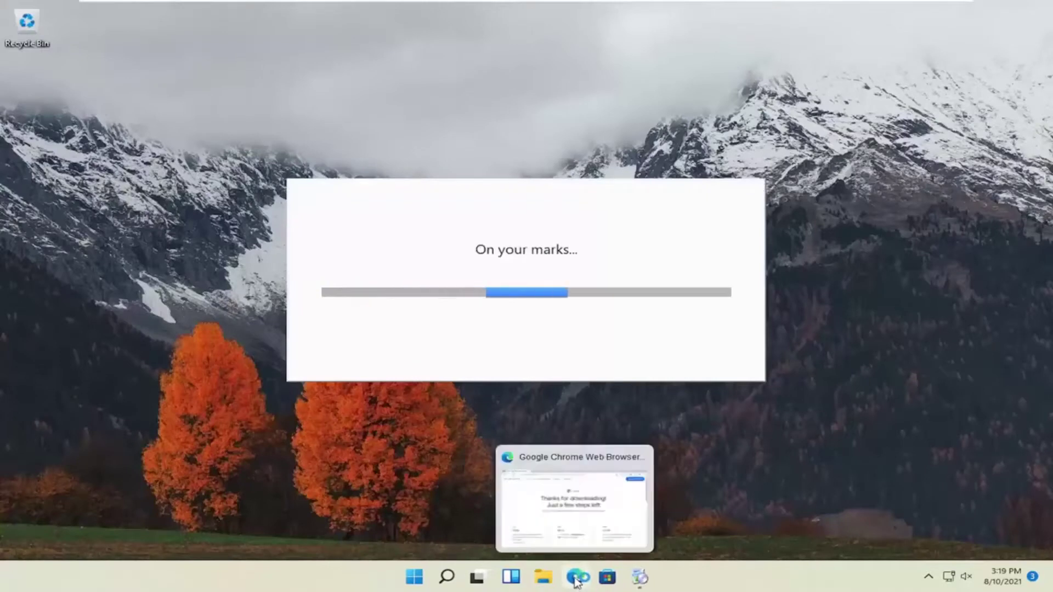
right_click(575, 582)
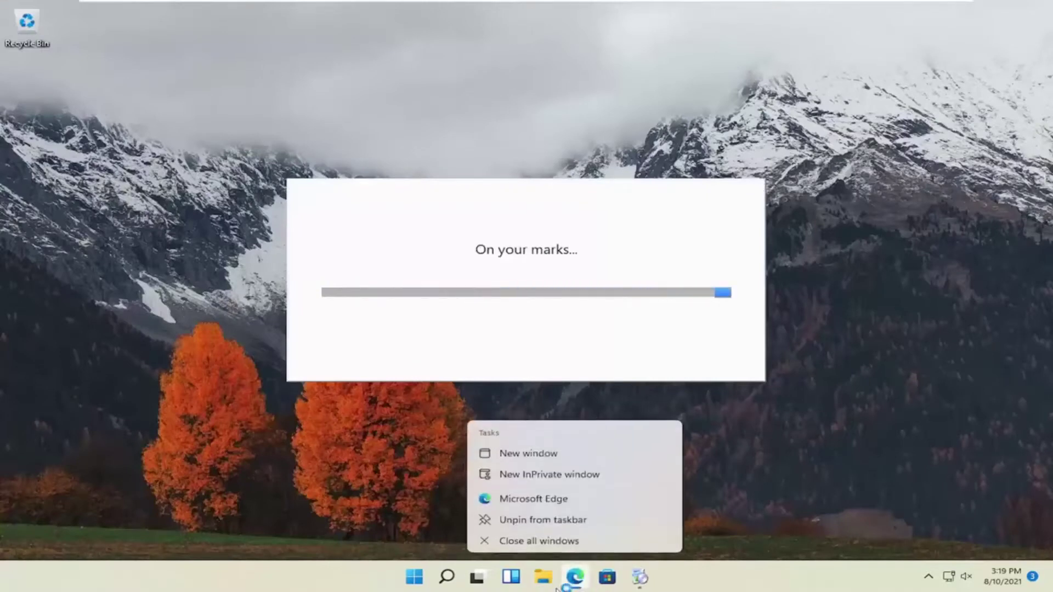
click(511, 540)
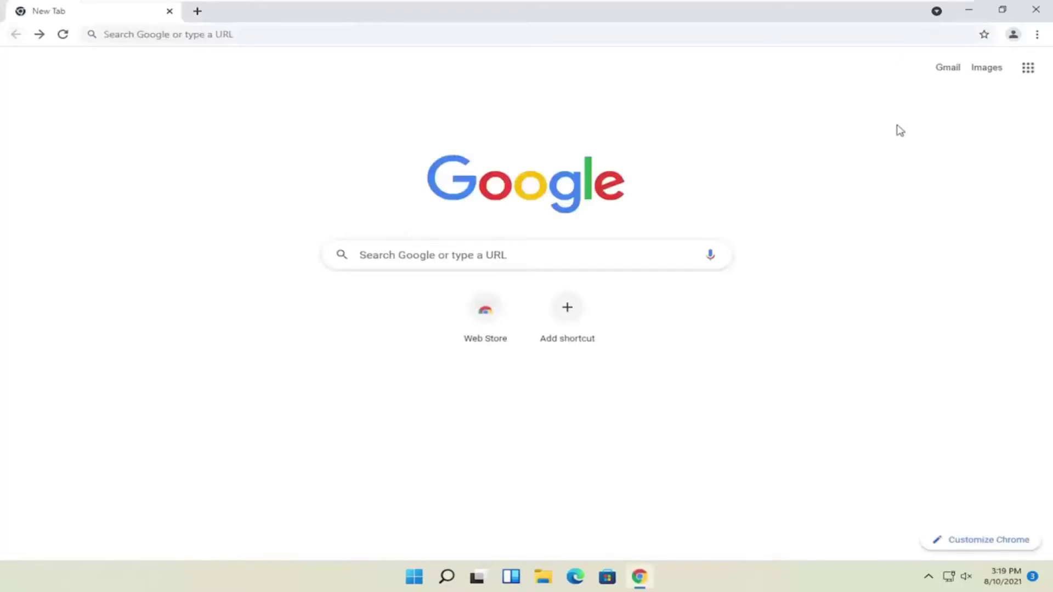
Open the profile menu in the newly installed Chrome, and close the browser
click(1016, 35)
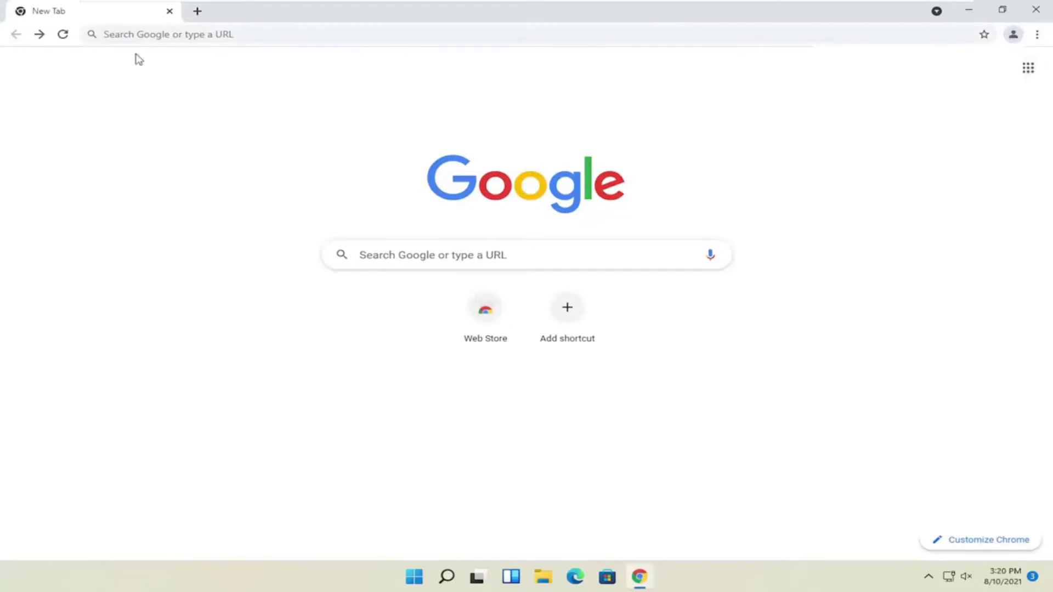
click(1036, 9)
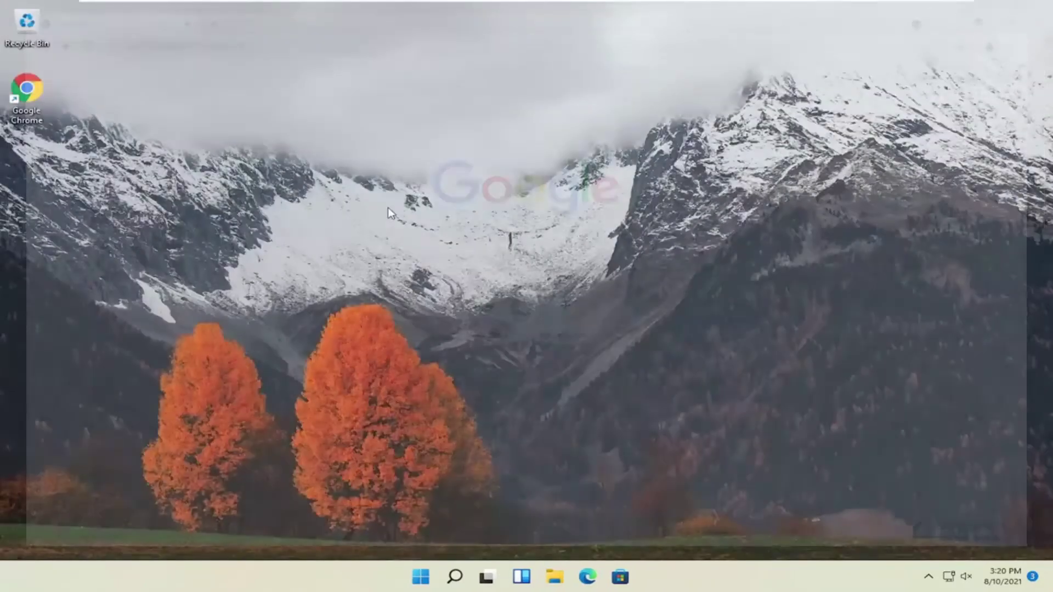